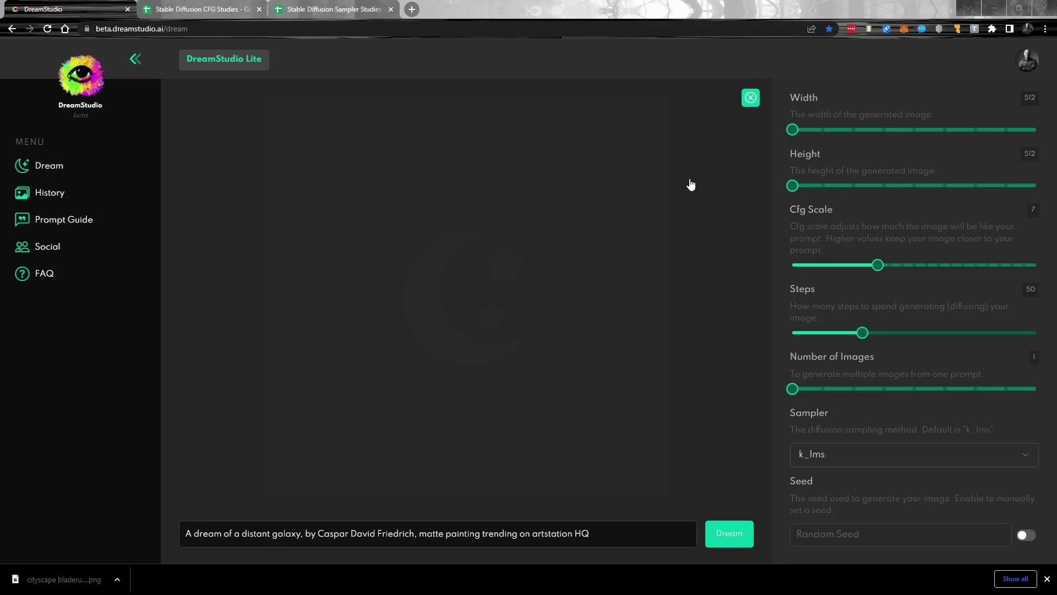
Open the Membership page's Account Settings tab, showing the external account notice and Safe Mode switched off.
{"action": "left_click", "coordinate": [1028, 65]}
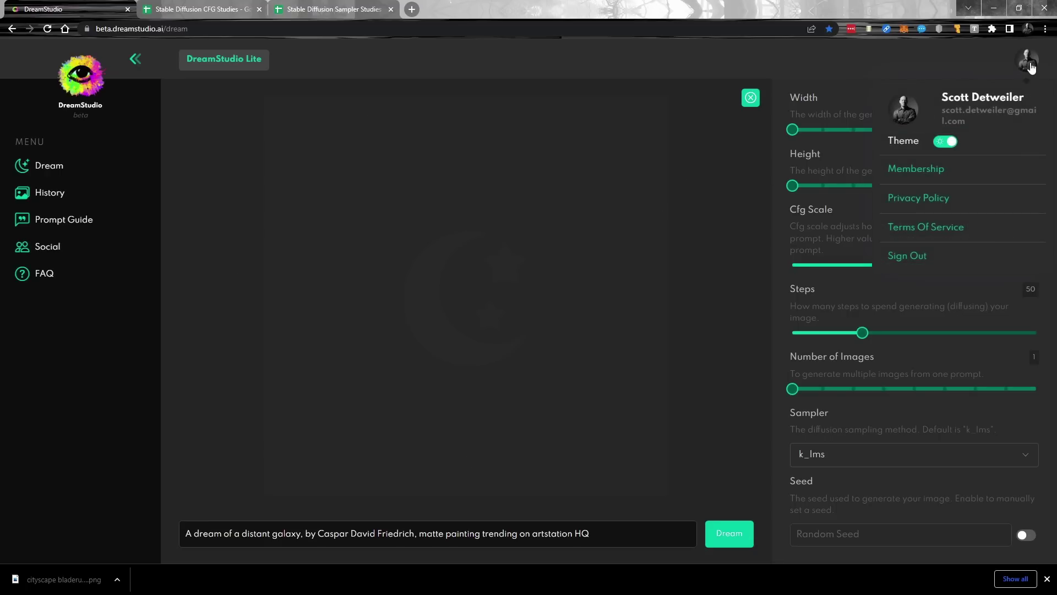
{"action": "left_click", "coordinate": [907, 172]}
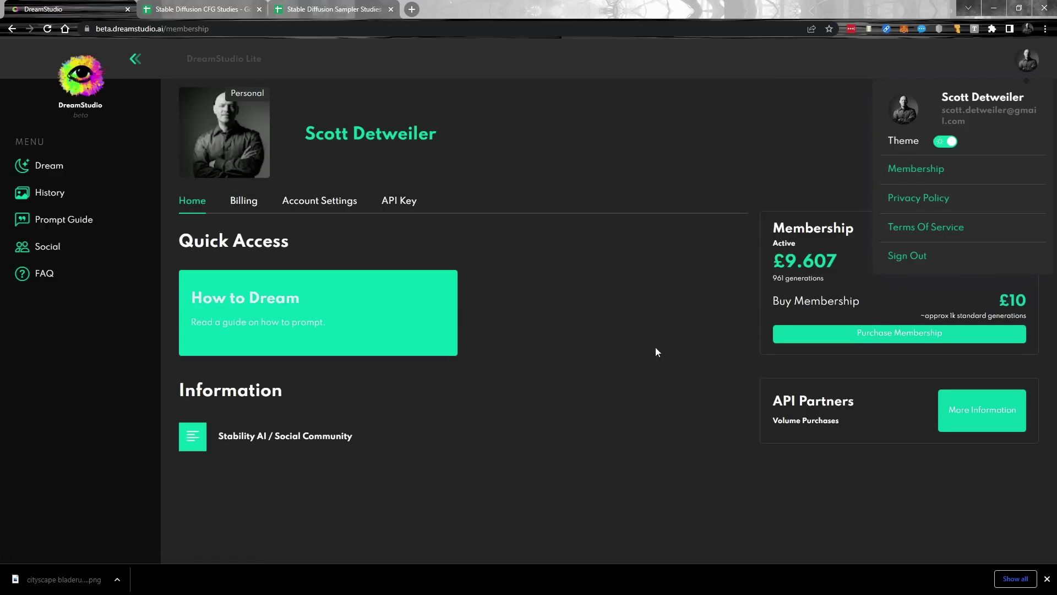
{"action": "left_click", "coordinate": [567, 332]}
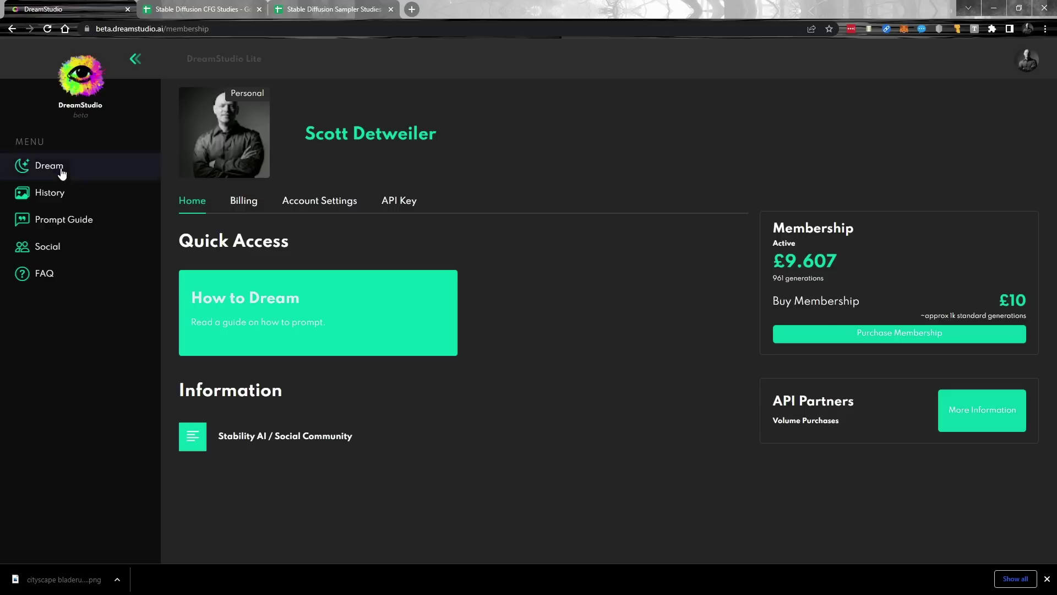
{"action": "left_click", "coordinate": [315, 204]}
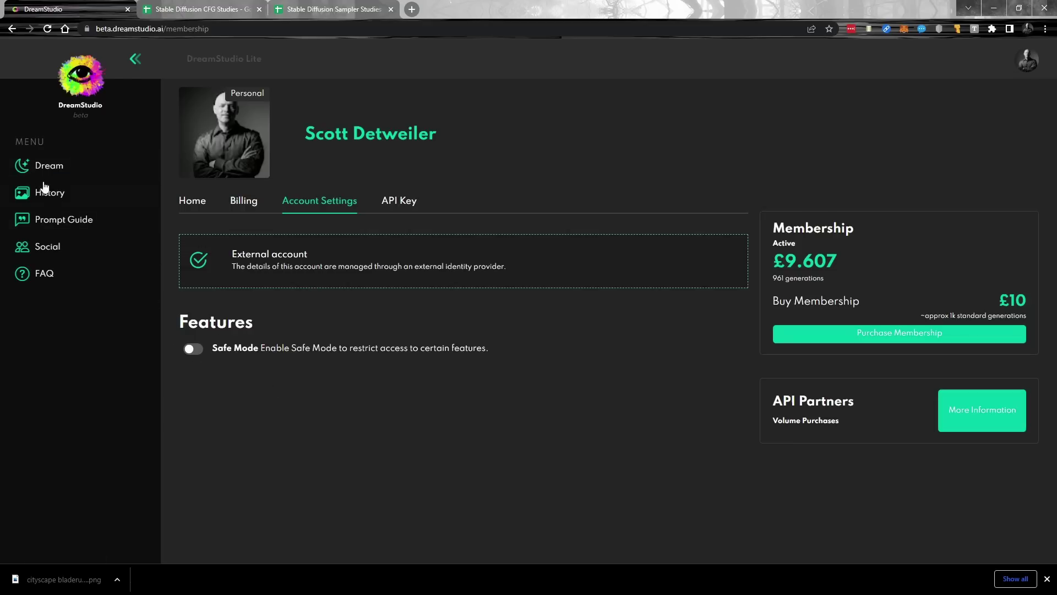
Back on the Dream page, set the image size to 512×704 and Number of Images to 3.
{"action": "left_click", "coordinate": [47, 165]}
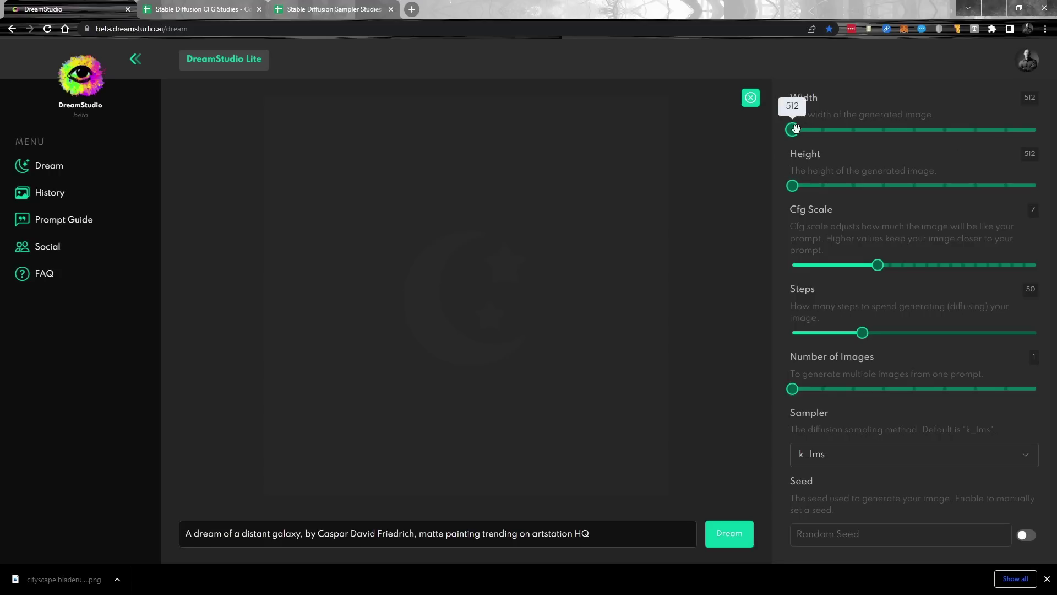
{"action": "mouse_move", "coordinate": [793, 129]}
{"action": "left_mouse_down"}
{"action": "mouse_move", "coordinate": [883, 128]}
{"action": "mouse_move", "coordinate": [793, 129]}
{"action": "left_mouse_up"}
{"action": "left_click_drag", "start_coordinate": [793, 185], "coordinate": [885, 185]}
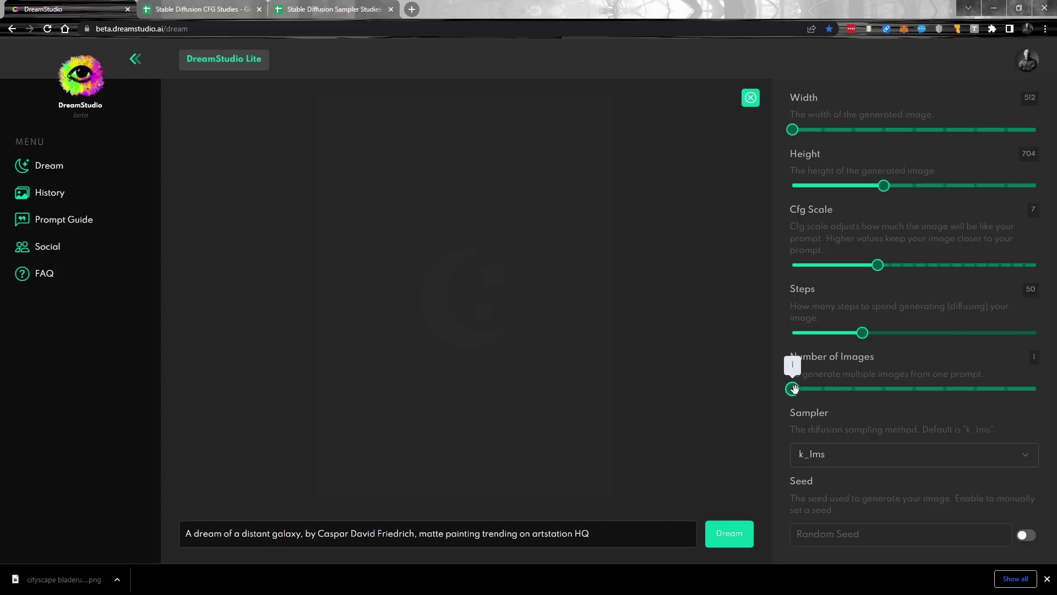
{"action": "left_click_drag", "start_coordinate": [793, 388], "coordinate": [866, 393]}
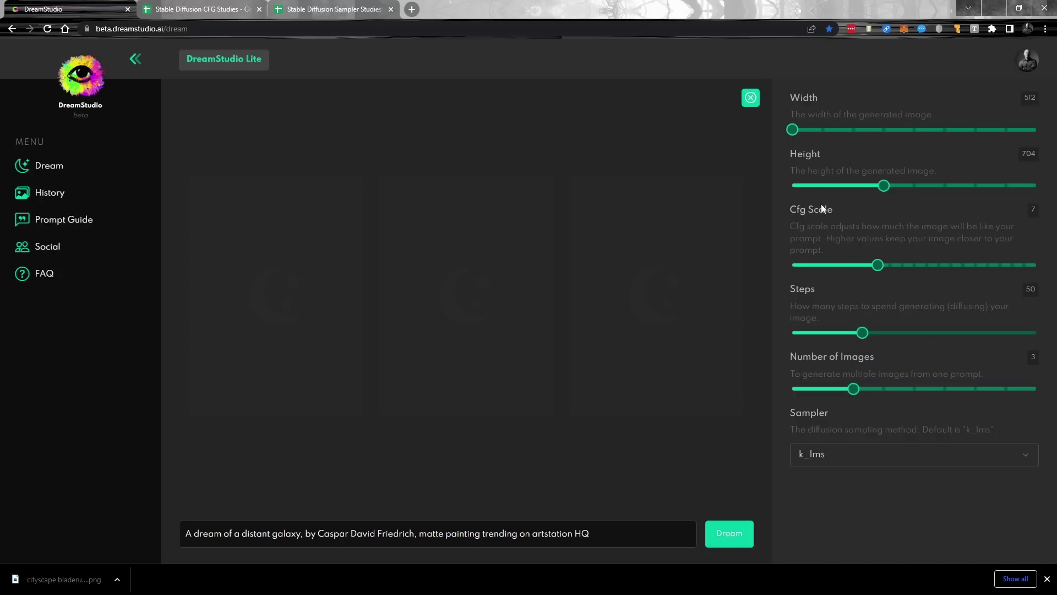
Browse the CFG Studies sheets for cyberpunk rainforest, artgerm woman and flowers in vase, ending on walter white.
{"action": "left_click", "coordinate": [202, 10]}
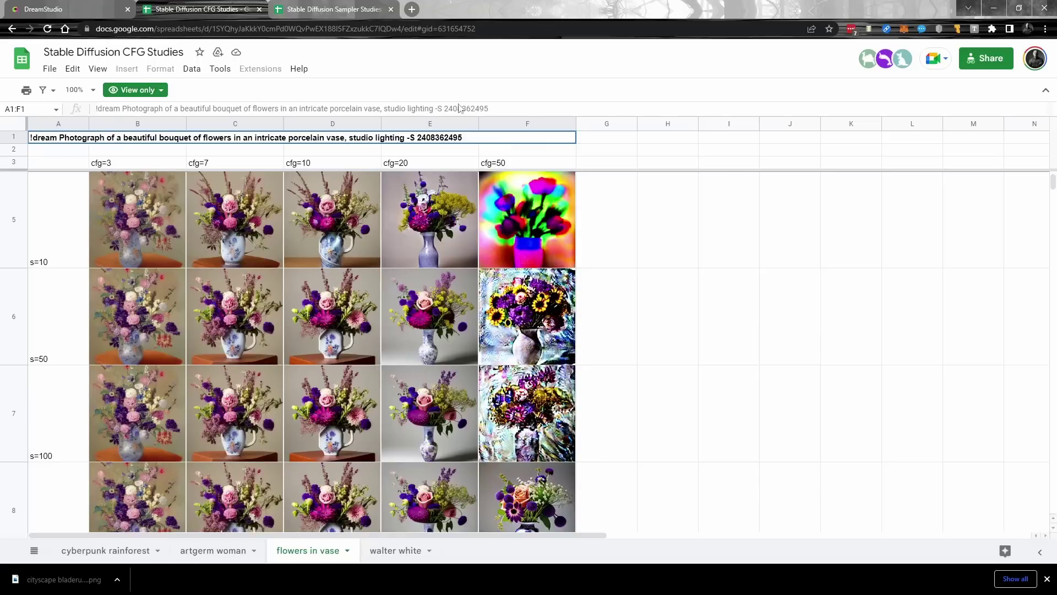
{"action": "left_click", "coordinate": [82, 550]}
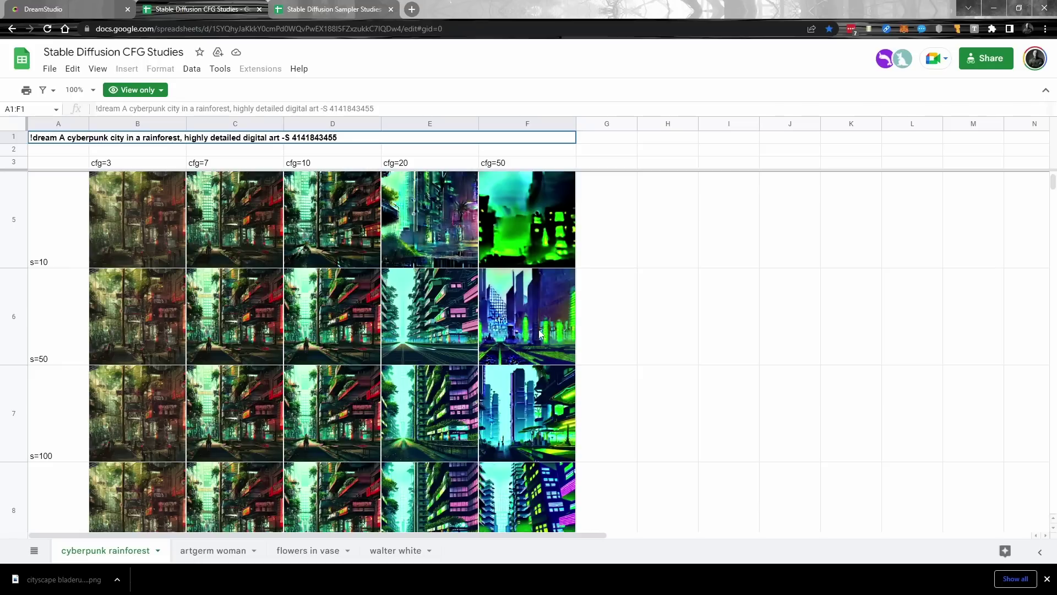
{"action": "scroll", "coordinate": [379, 349], "scroll_direction": "down", "scroll_amount": 1}
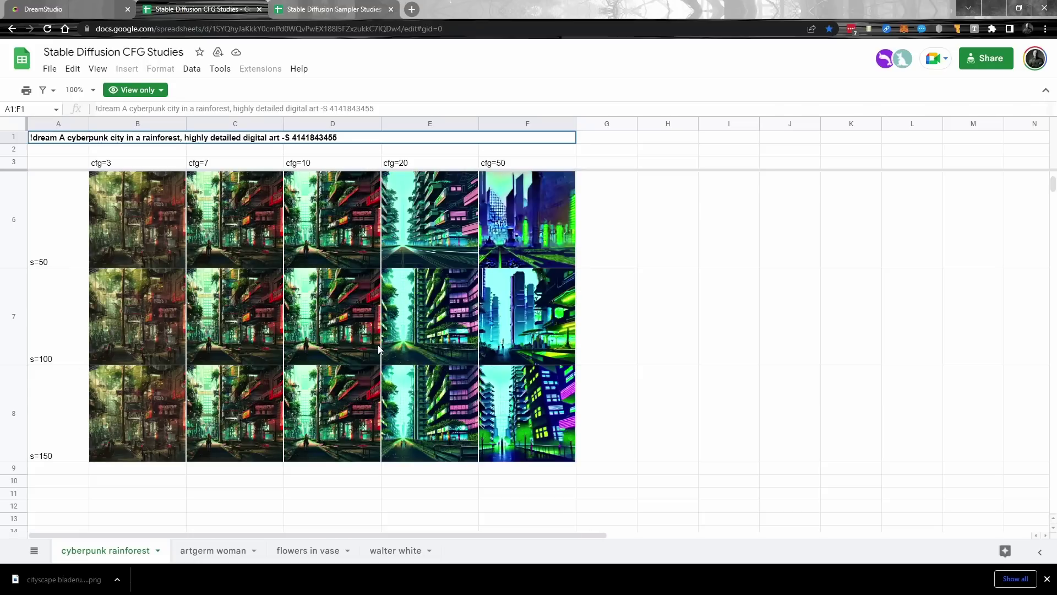
{"action": "scroll", "coordinate": [379, 349], "scroll_direction": "up", "scroll_amount": 1}
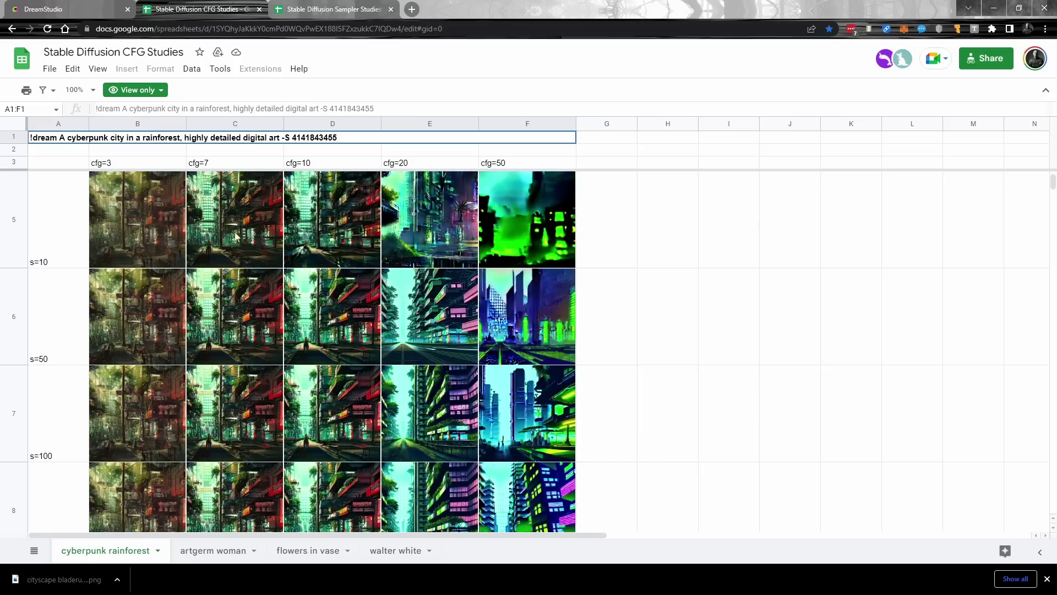
{"action": "left_click", "coordinate": [198, 552]}
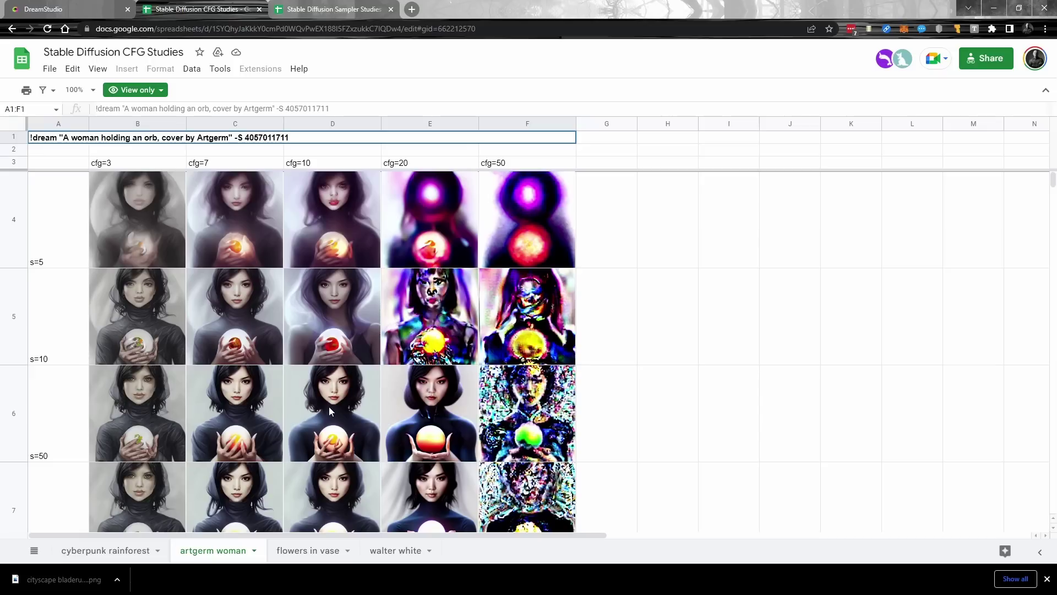
{"action": "scroll", "coordinate": [329, 406], "scroll_direction": "down", "scroll_amount": 3}
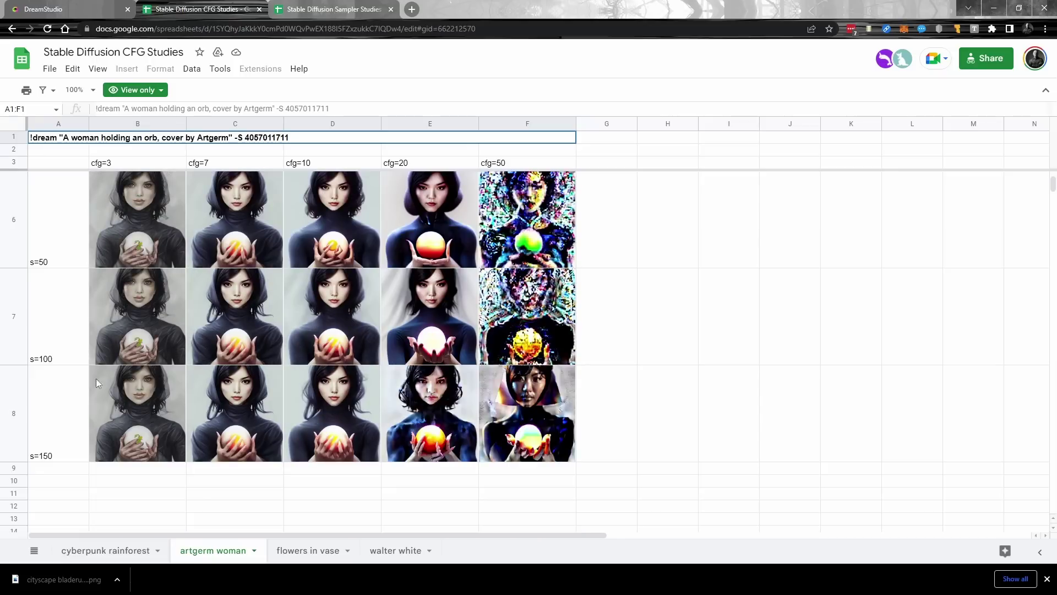
{"action": "left_click", "coordinate": [308, 551]}
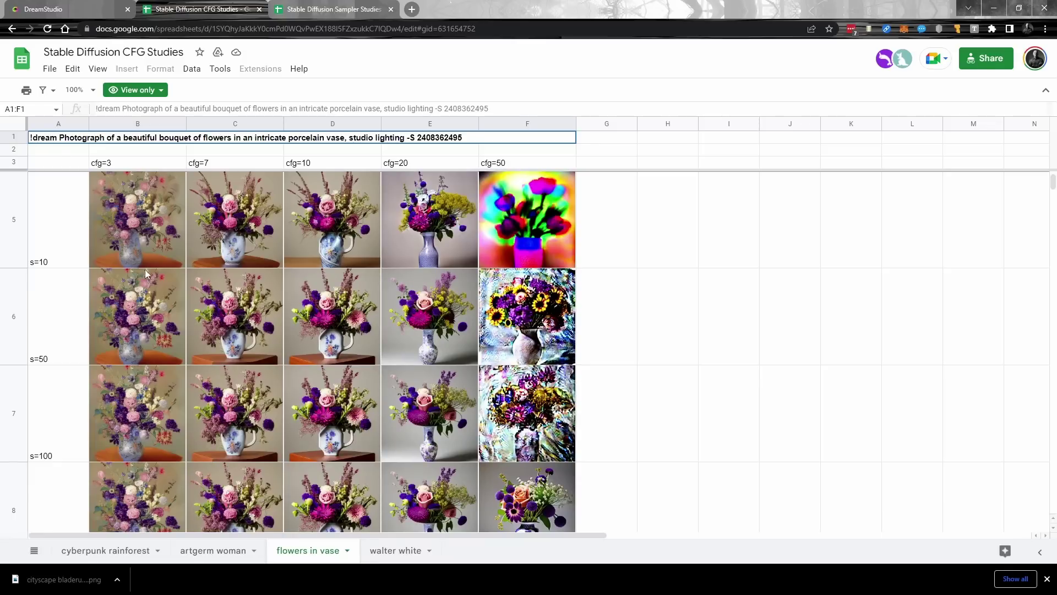
{"action": "left_click", "coordinate": [404, 552]}
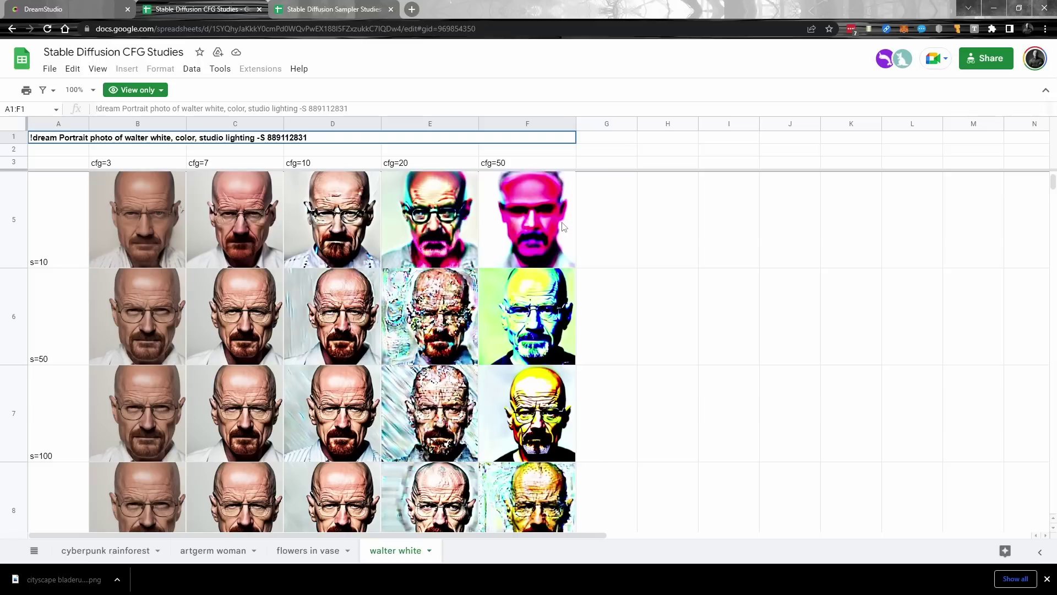
Bring up the Sampler Studies spreadsheet's cyberpunk rainforest comparison of eight samplers.
{"action": "left_click", "coordinate": [325, 11]}
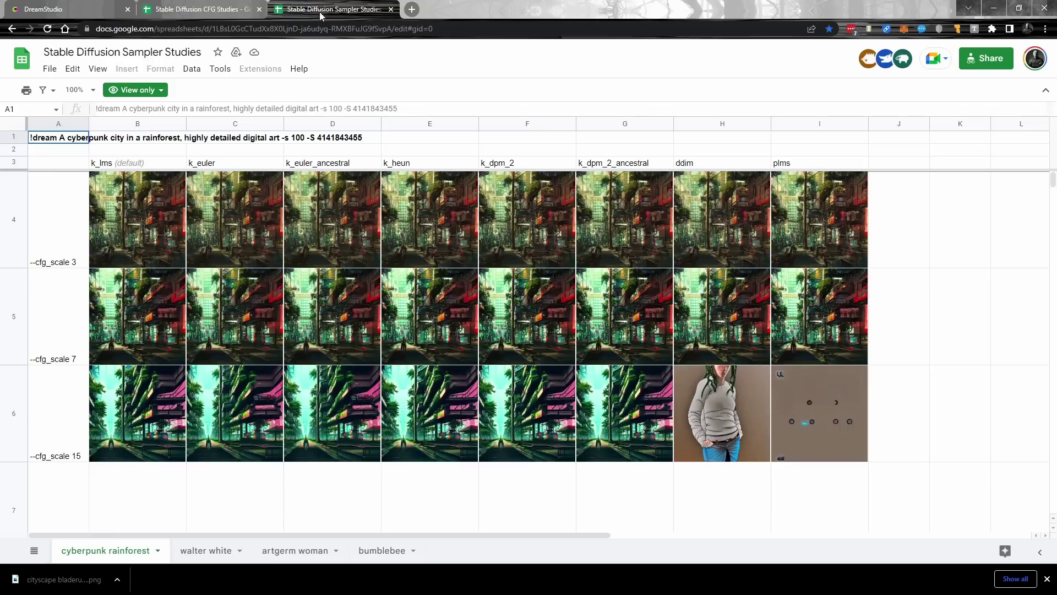
{"action": "left_click", "coordinate": [108, 8]}
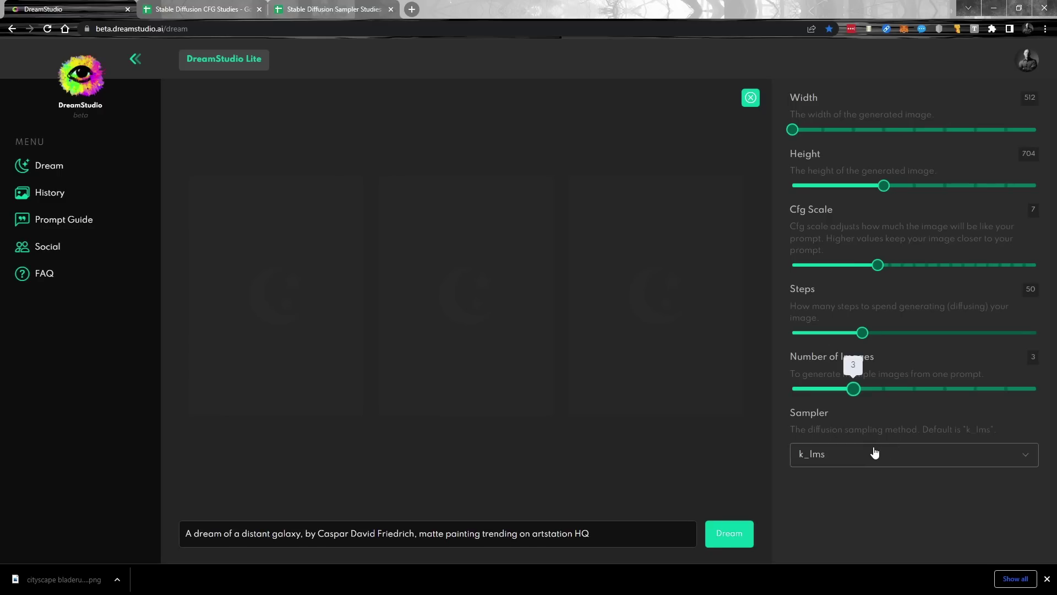
{"action": "left_click", "coordinate": [324, 9]}
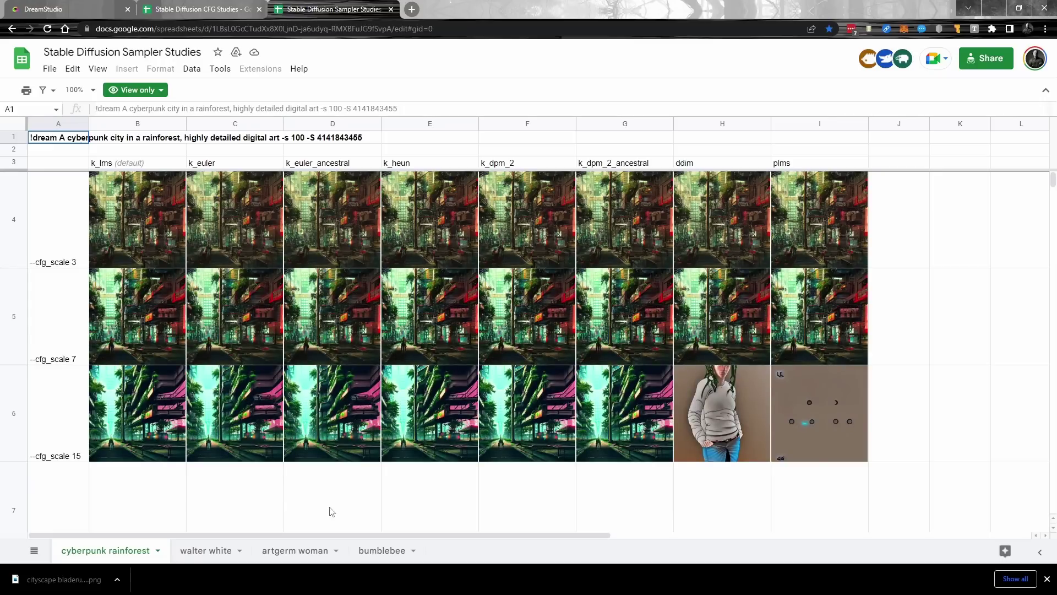
View the walter white, artgerm woman and bumblebee sampler comparison sheets in turn.
{"action": "left_click", "coordinate": [202, 553]}
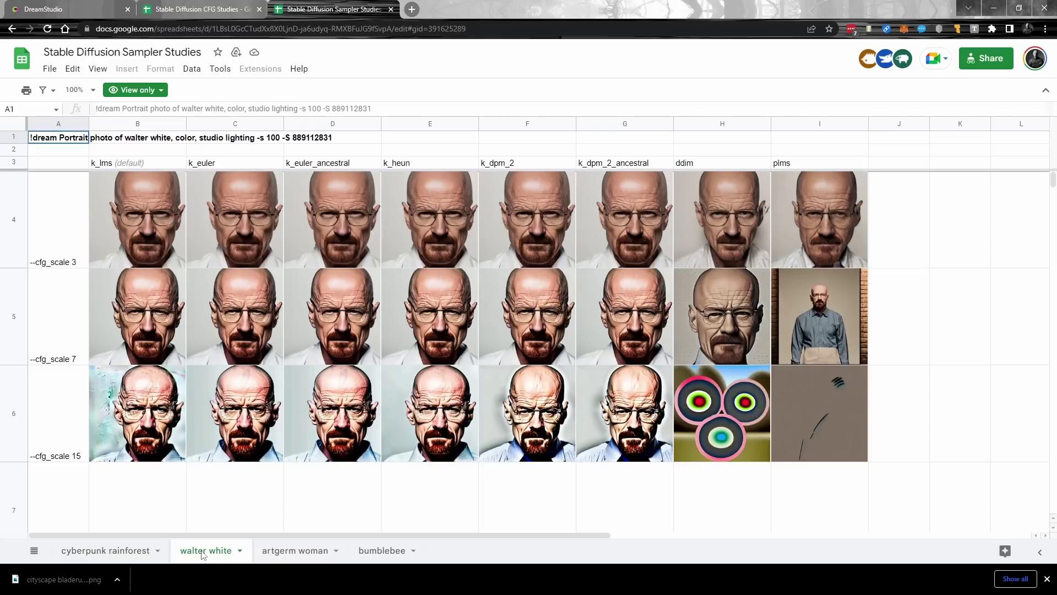
{"action": "left_click", "coordinate": [303, 552]}
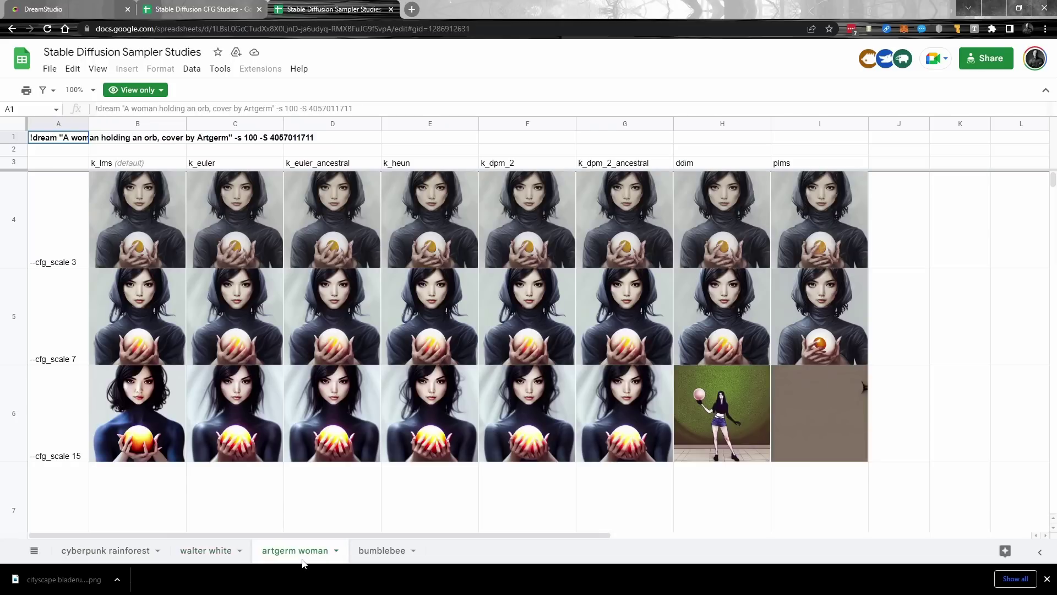
{"action": "left_click", "coordinate": [387, 551]}
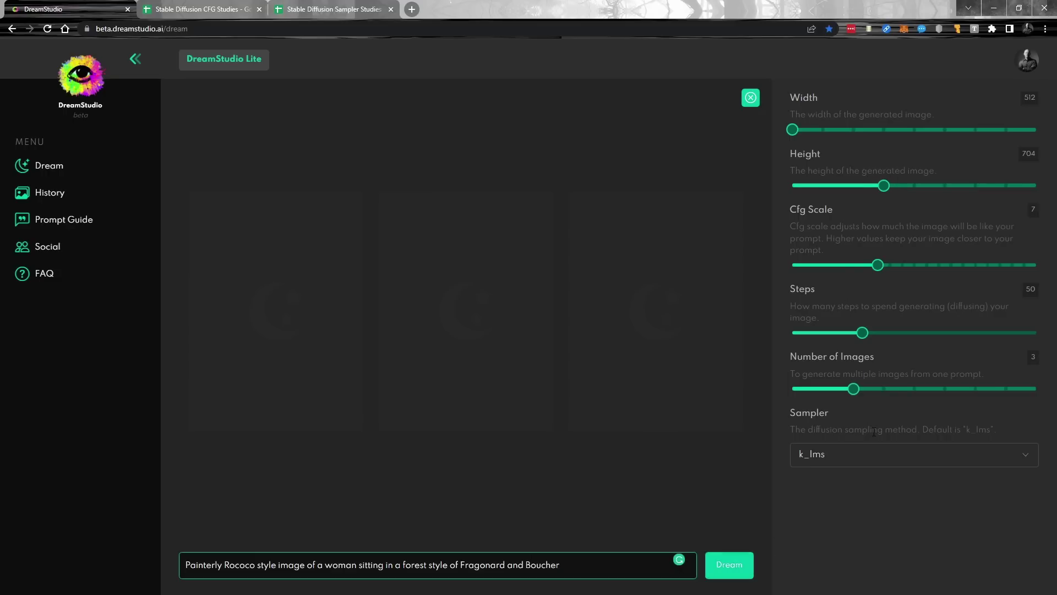
Generate three 512×704 Rococo paintings of a woman in a forest and check their seeds.
{"action": "left_click", "coordinate": [732, 569]}
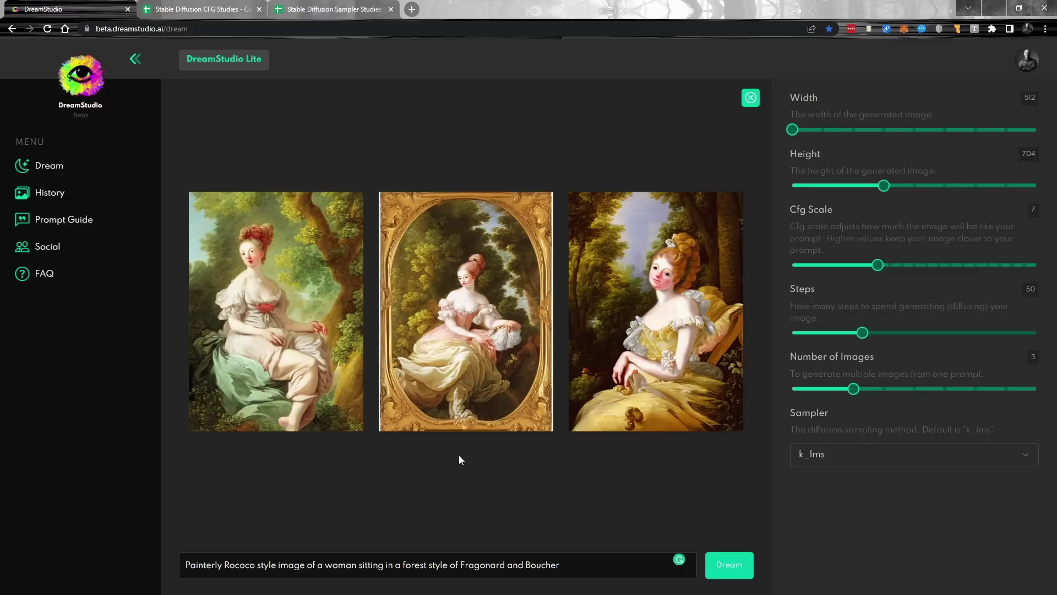
{"action": "mouse_move", "coordinate": [611, 384]}
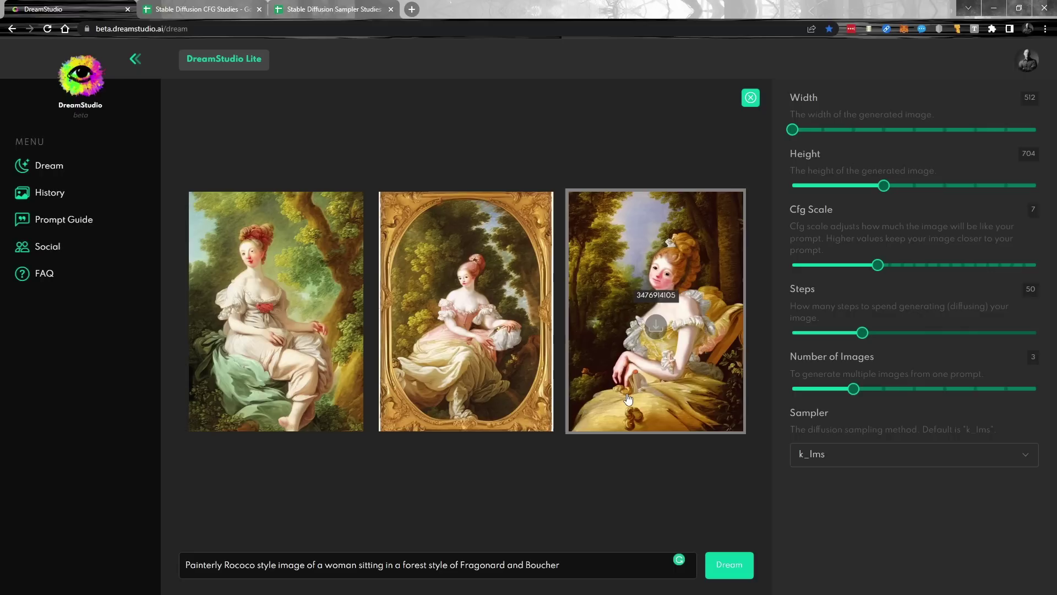
{"action": "mouse_move", "coordinate": [314, 347]}
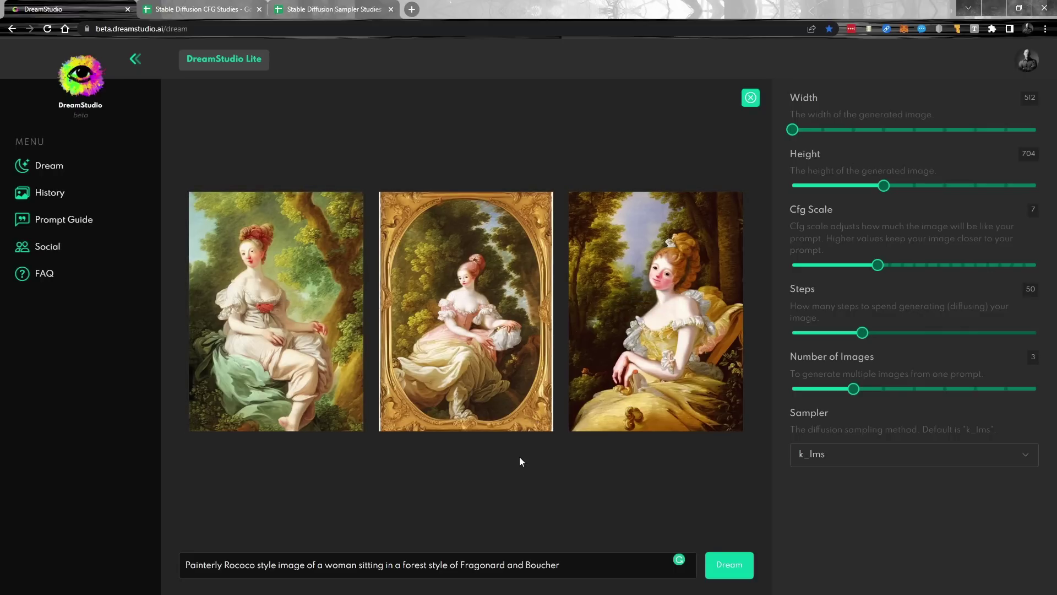
Generate 'bladerunner cityscape' at 704×512 and view the first result at full size.
{"action": "left_click_drag", "start_coordinate": [560, 566], "coordinate": [156, 578]}
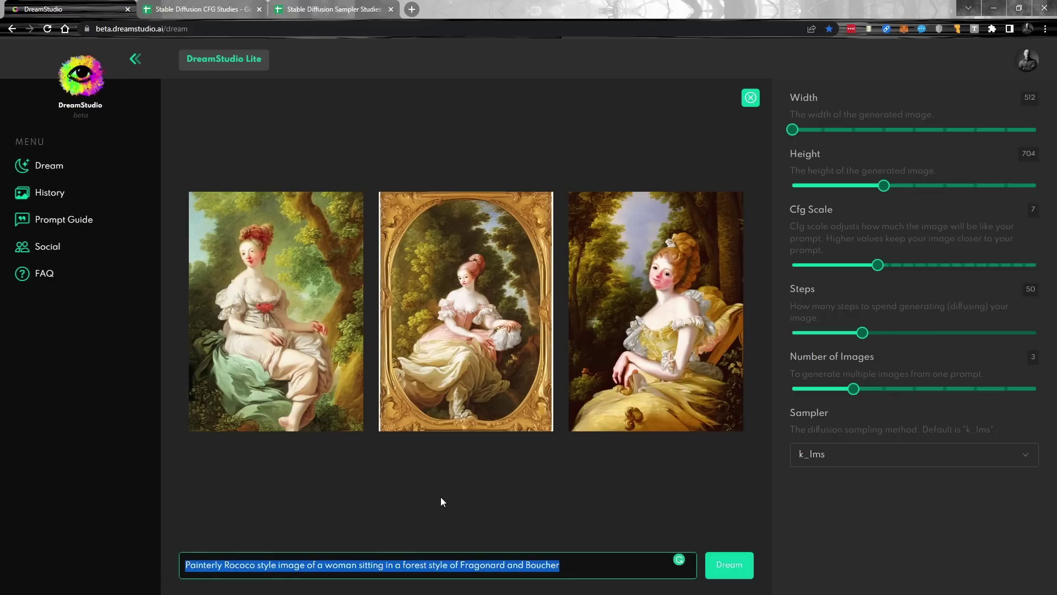
{"action": "type", "text": "bladerunner cityscape"}
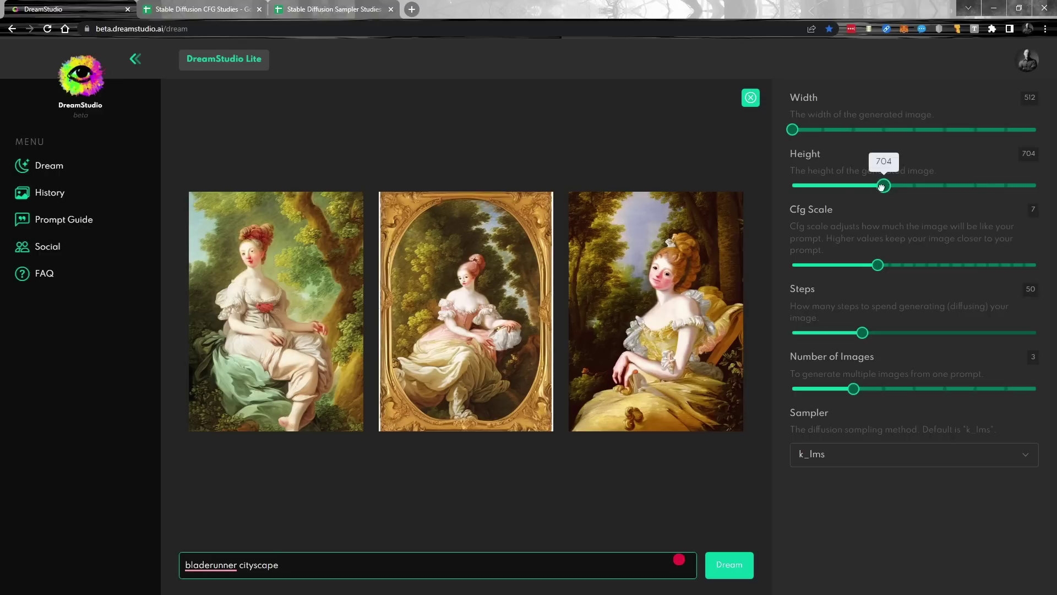
{"action": "left_click_drag", "start_coordinate": [884, 186], "coordinate": [792, 185]}
{"action": "left_click_drag", "start_coordinate": [792, 130], "coordinate": [883, 130]}
{"action": "left_click", "coordinate": [732, 565]}
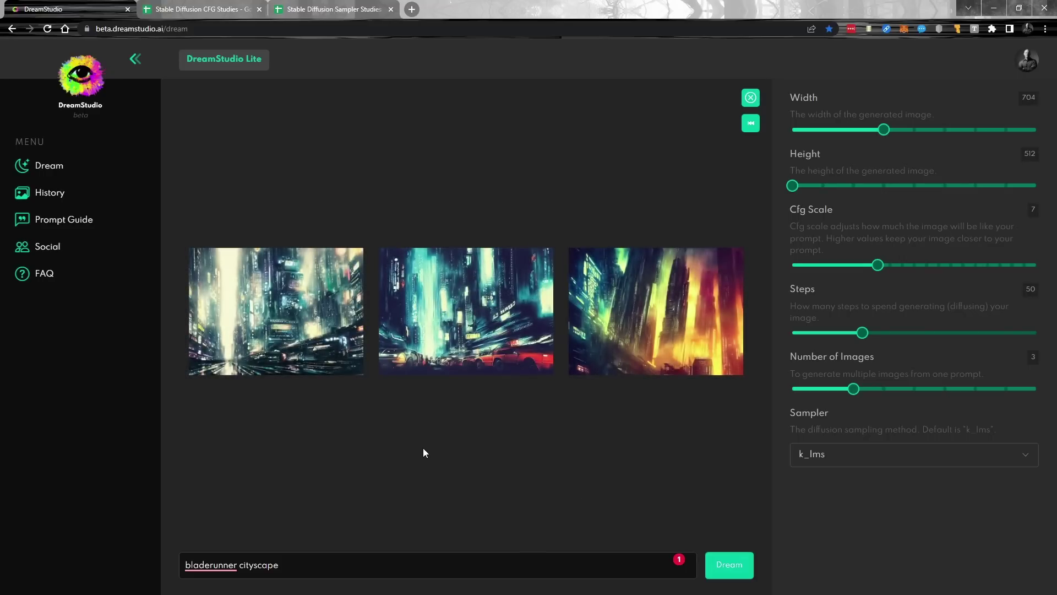
{"action": "left_click", "coordinate": [276, 311]}
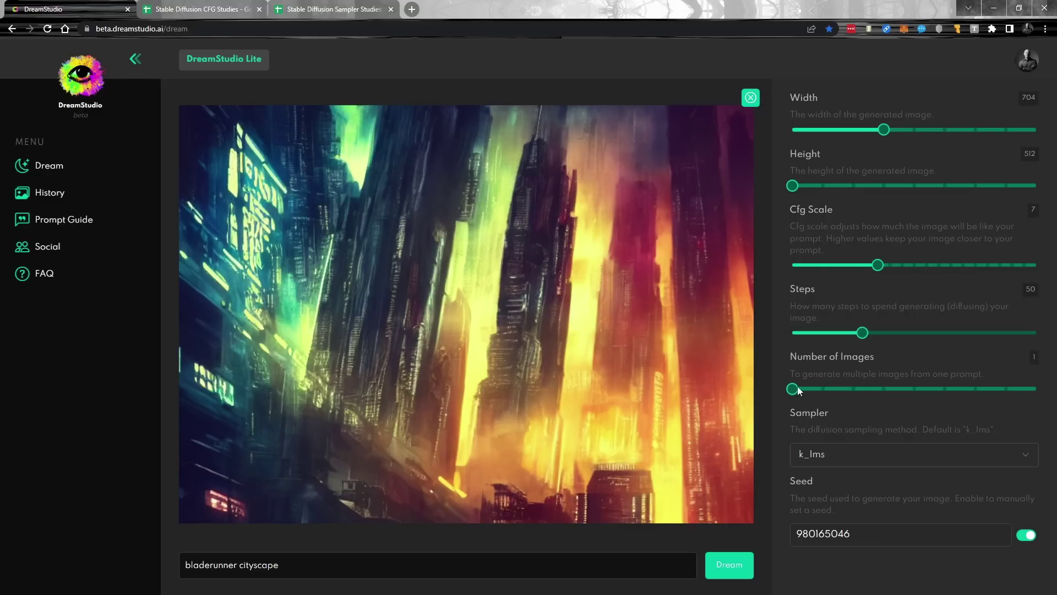
Raise the Number of Images slider from 1 to 4.
{"action": "left_click_drag", "start_coordinate": [793, 389], "coordinate": [851, 390]}
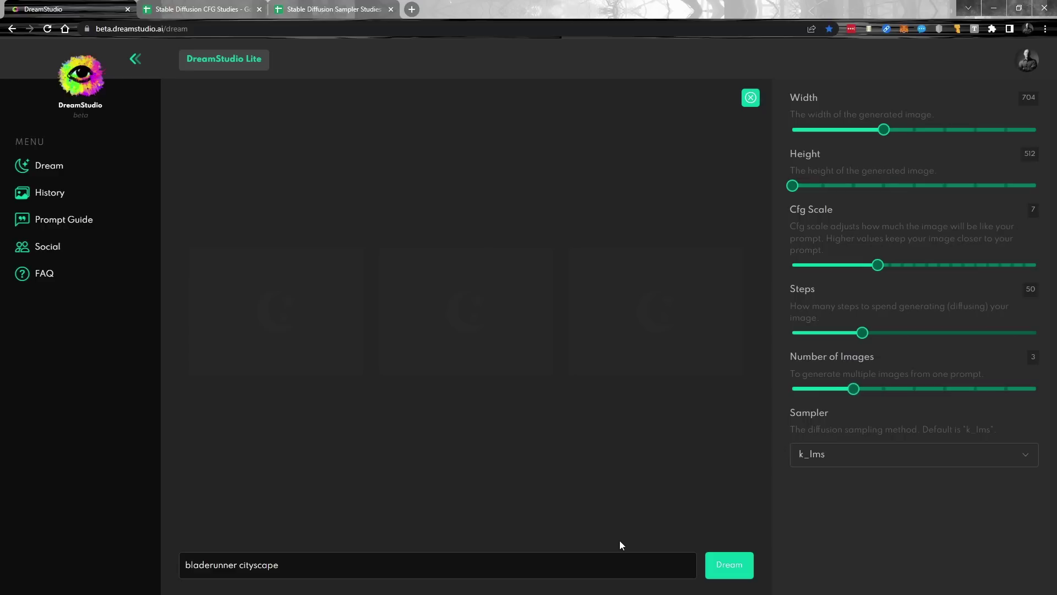
{"action": "left_click_drag", "start_coordinate": [853, 389], "coordinate": [884, 388]}
Compare the cyberpunk rainforest sheets in the Sampler and CFG studies, then return to DreamStudio.
{"action": "left_click", "coordinate": [338, 18]}
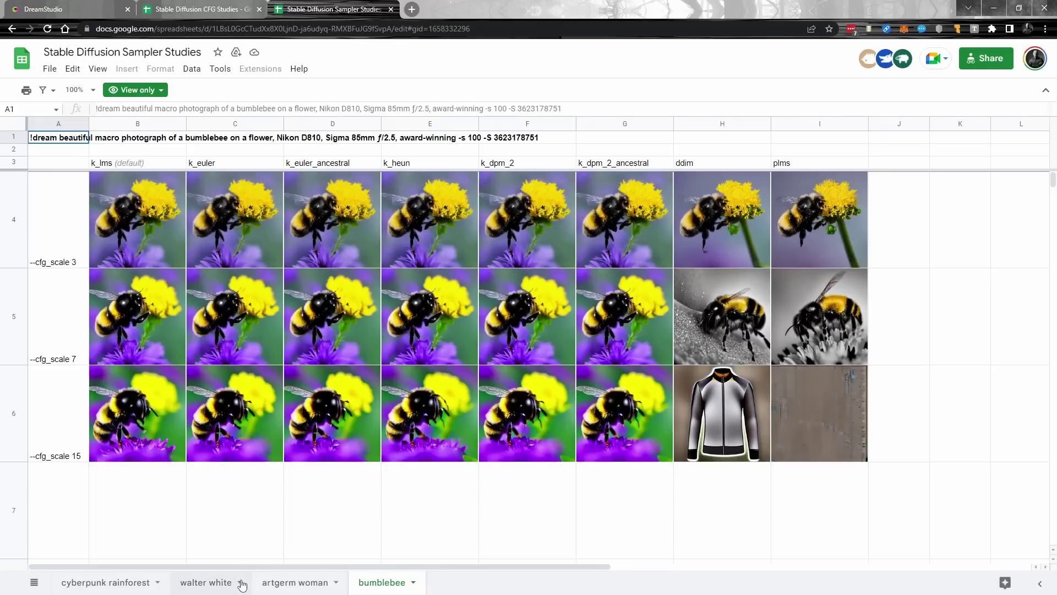
{"action": "left_click", "coordinate": [121, 584]}
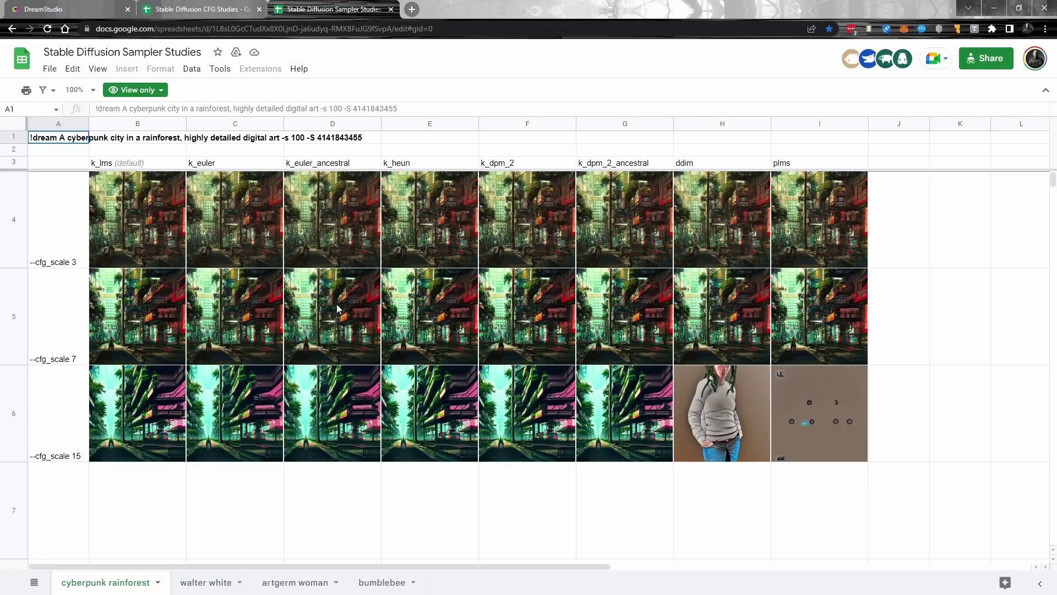
{"action": "left_click", "coordinate": [206, 8]}
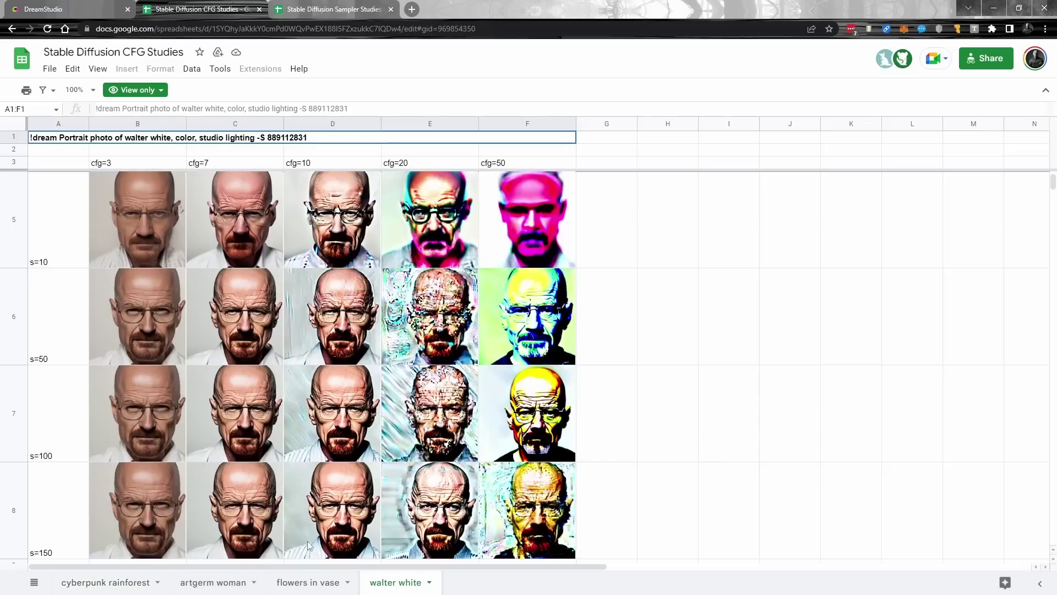
{"action": "left_click", "coordinate": [104, 585]}
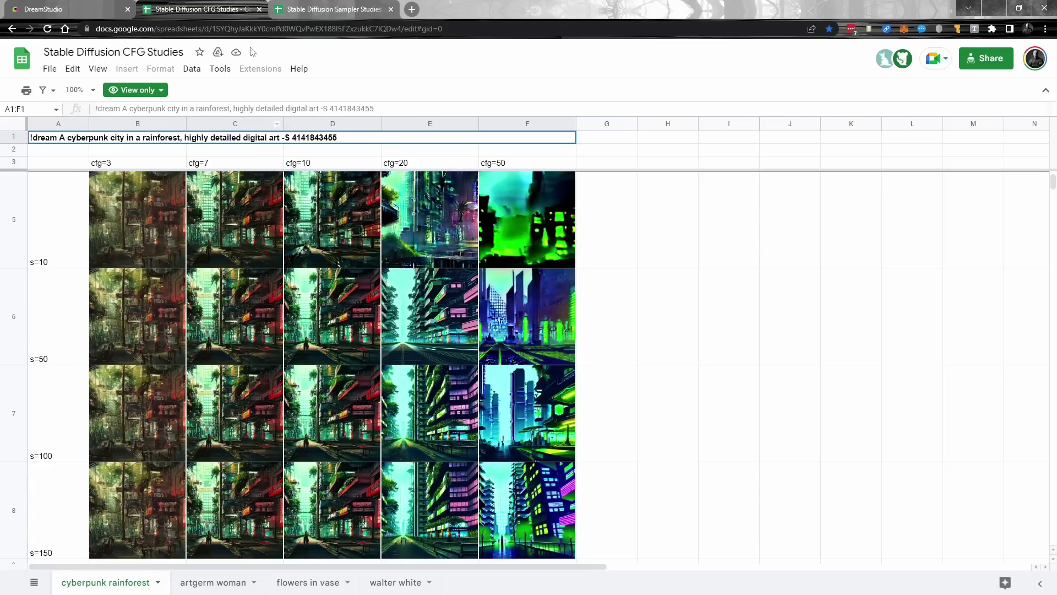
{"action": "left_click", "coordinate": [79, 10]}
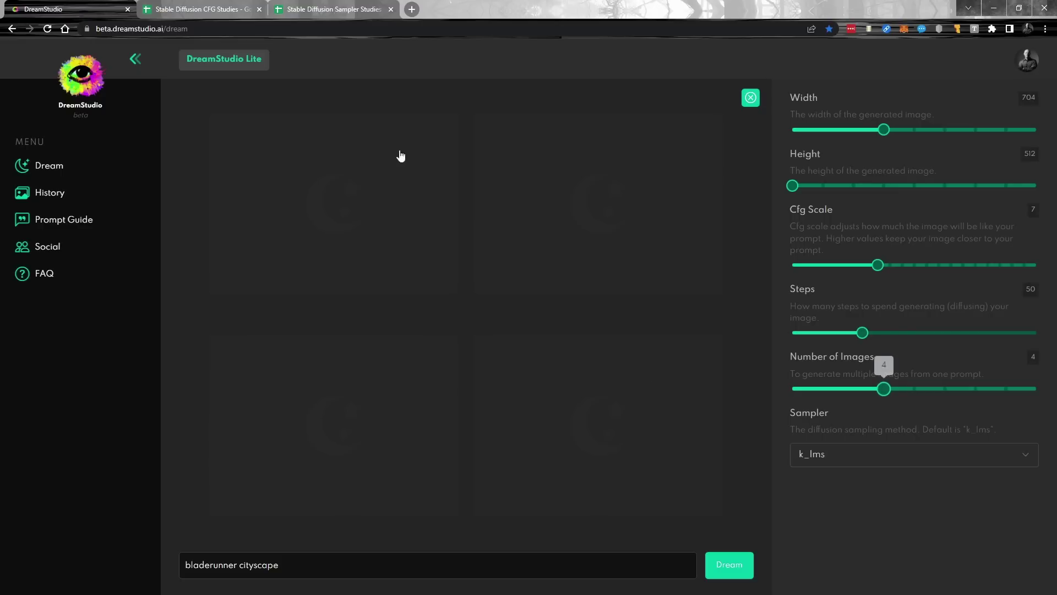
Generate four 704×512 'bladerunner cityscape' images with the k_lms sampler.
{"action": "left_click", "coordinate": [741, 572]}
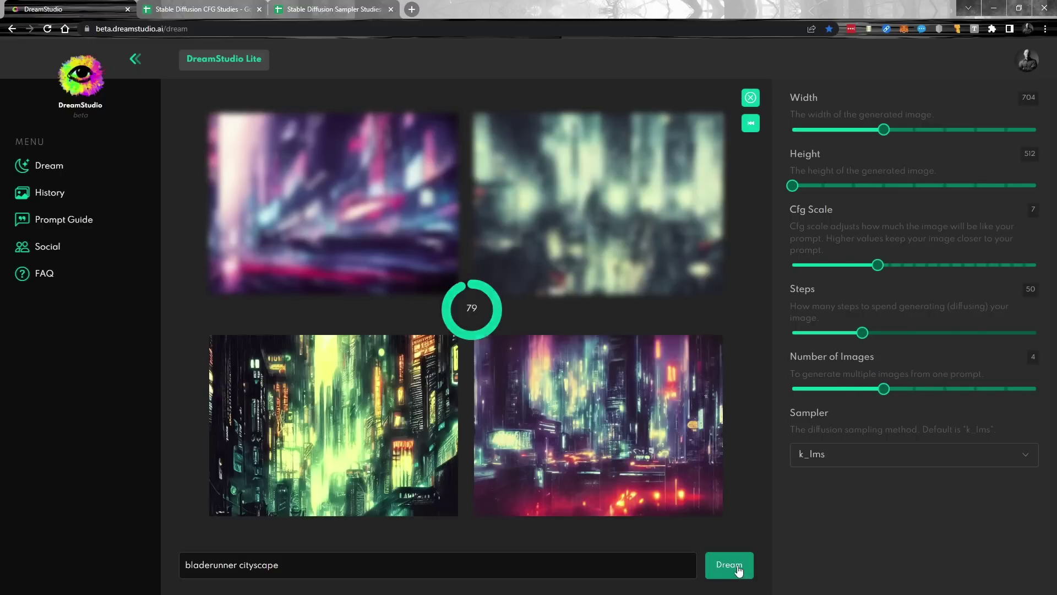